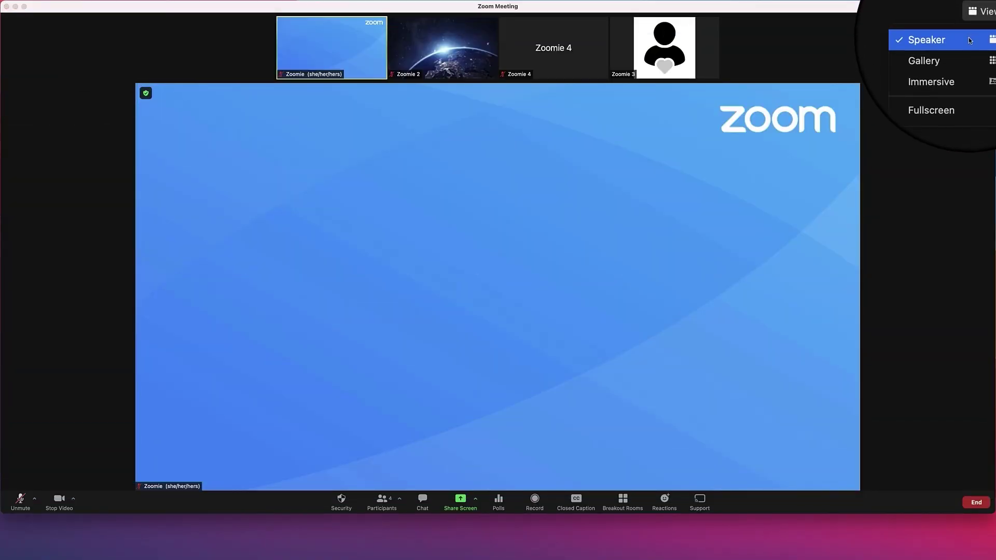
Step: Keep the meeting in Speaker view from the View menu
{"action": "left_click", "coordinate": [969, 39]}
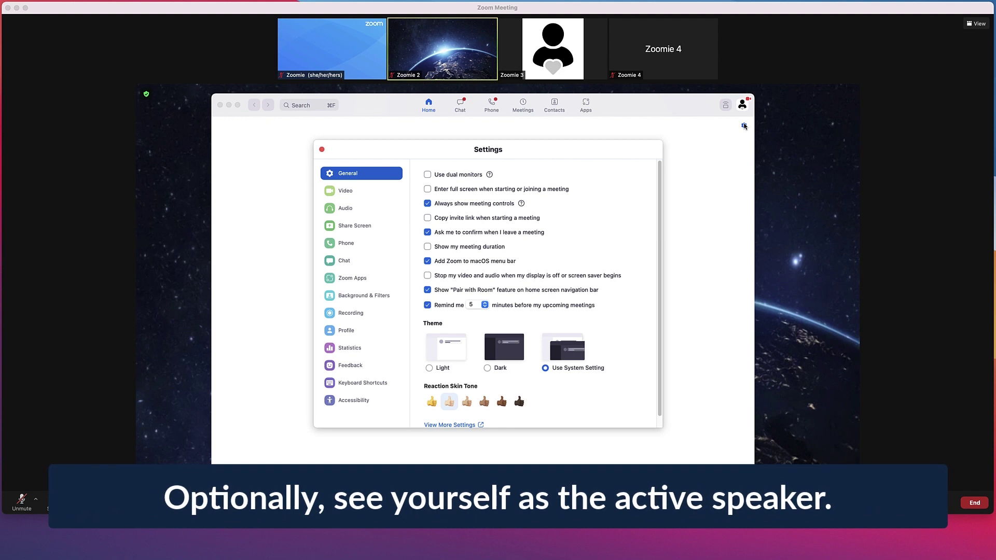
Step: In Video settings, toggle 'See myself as the active speaker while speaking' off and back on
{"action": "left_click", "coordinate": [365, 191]}
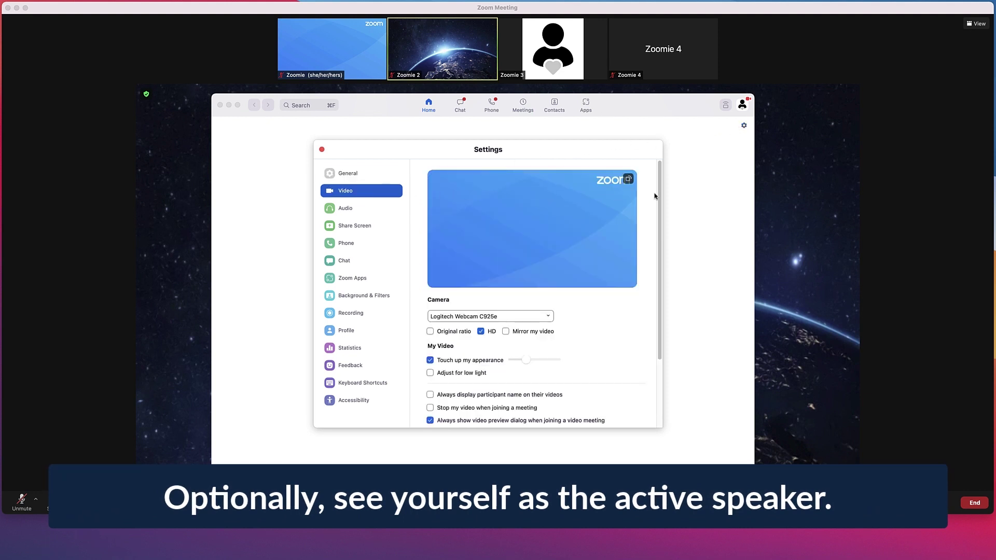
{"action": "scroll", "coordinate": [655, 196], "scroll_direction": "down", "scroll_amount": 5}
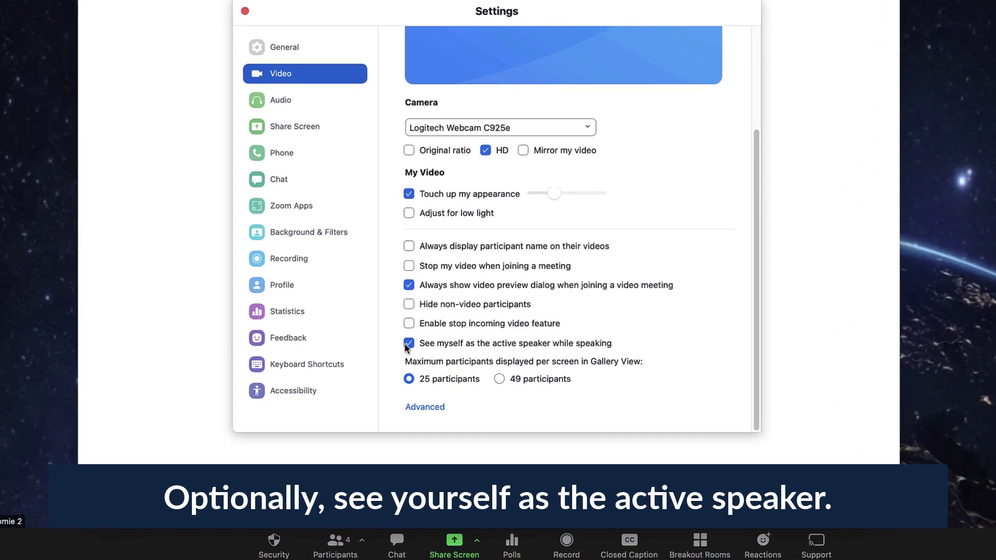
{"action": "left_click", "coordinate": [407, 344]}
{"action": "left_click", "coordinate": [407, 345]}
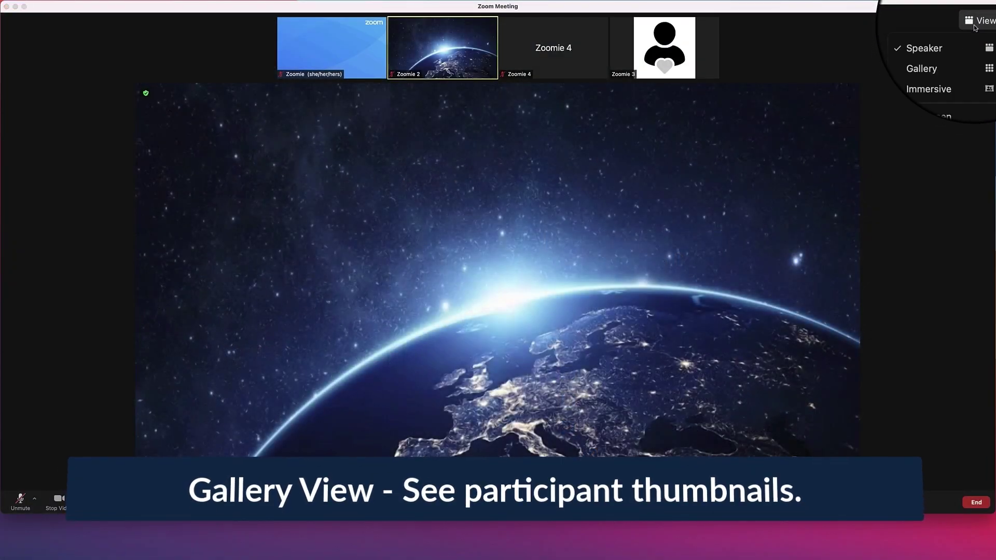
Step: Switch to Gallery view, then drag the Zoom-logo and avatar tiles into the top-left slot
{"action": "left_click", "coordinate": [969, 49]}
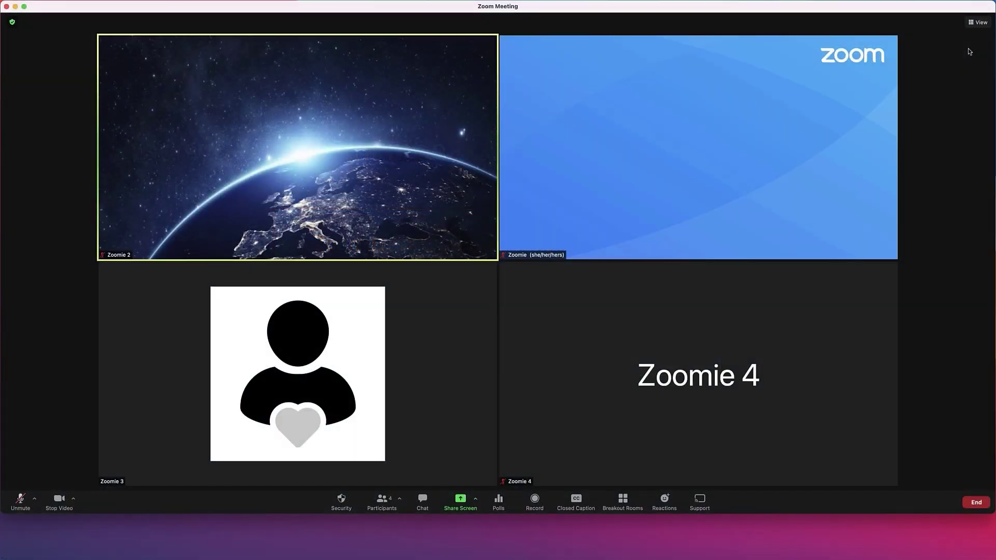
{"action": "left_click_drag", "start_coordinate": [769, 98], "coordinate": [368, 107]}
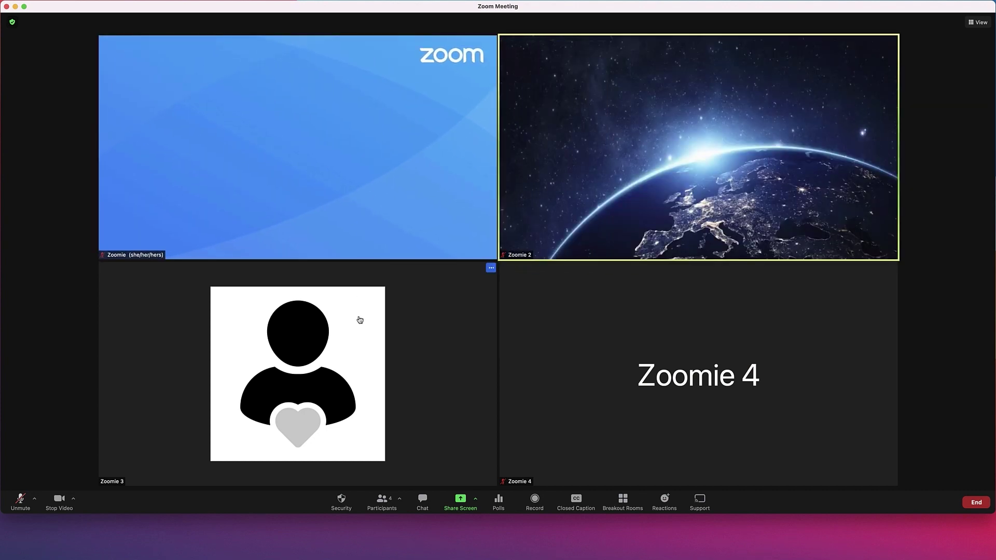
{"action": "left_click_drag", "start_coordinate": [360, 318], "coordinate": [347, 108]}
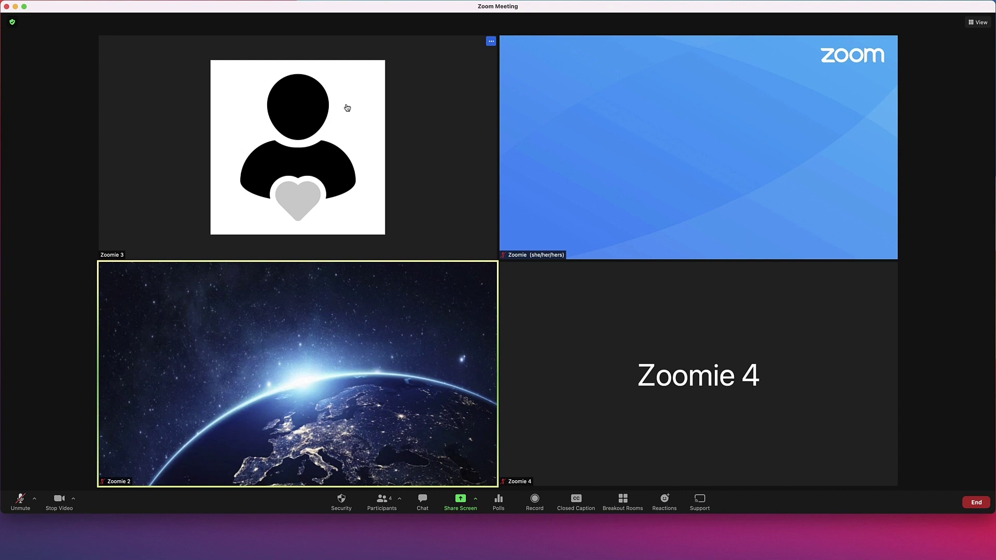
Step: Hide non-video participants from the avatar tile's menu, then show them again
{"action": "left_click", "coordinate": [490, 44]}
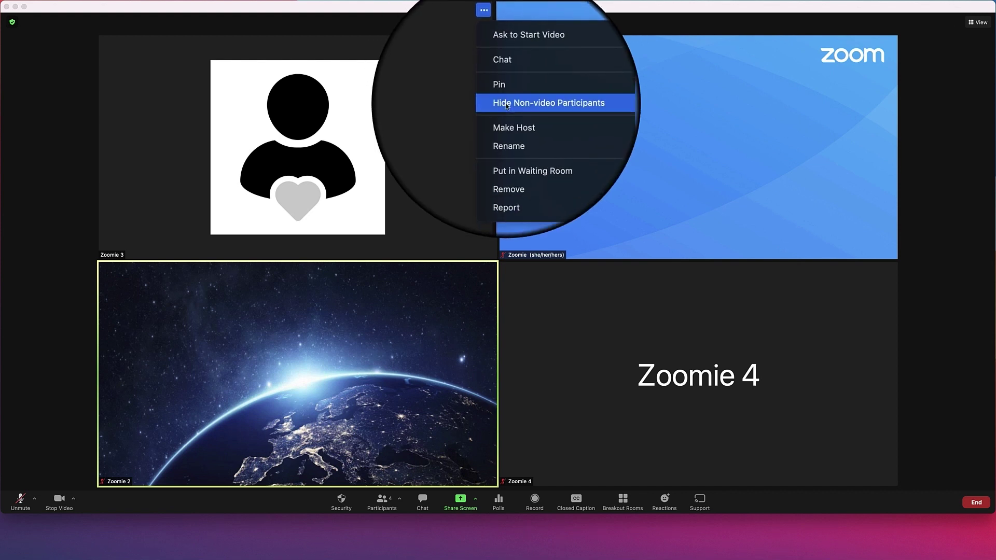
{"action": "left_click", "coordinate": [507, 105]}
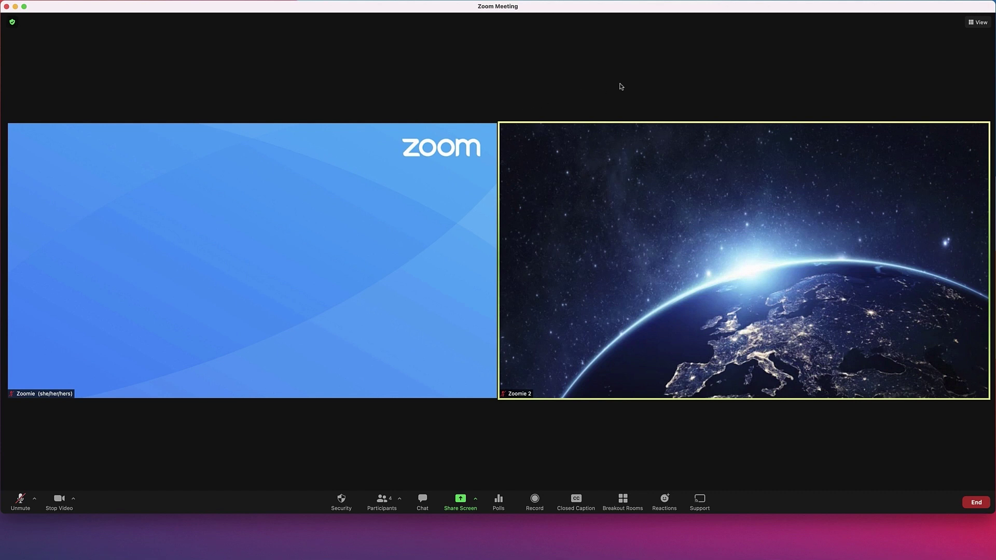
{"action": "left_click", "coordinate": [978, 24]}
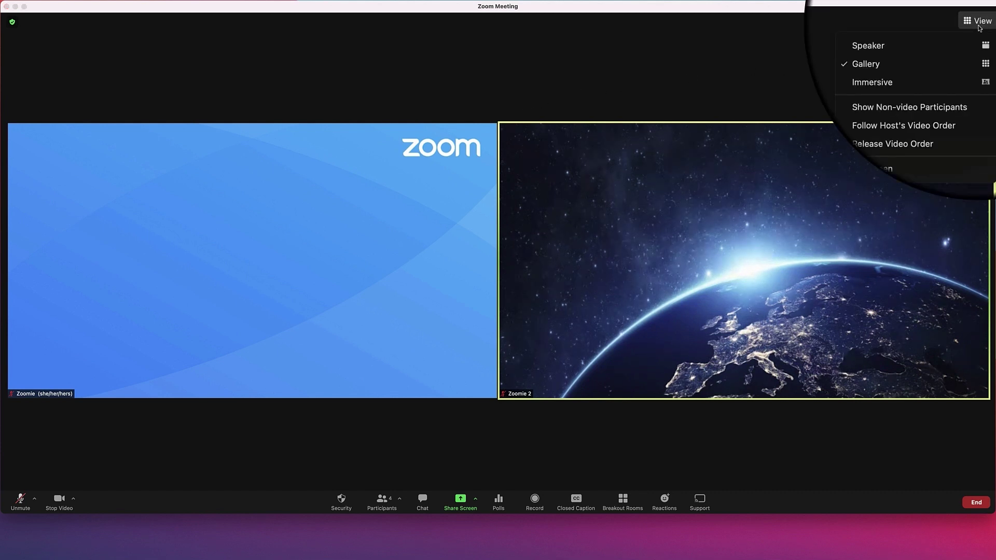
{"action": "left_click", "coordinate": [976, 81]}
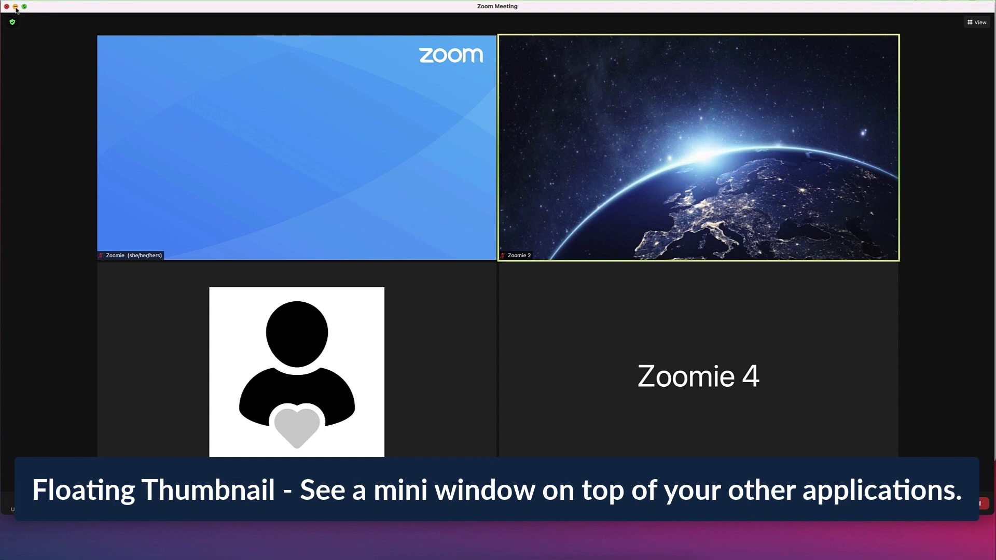
Step: Shrink the meeting to a floating thumbnail at top-right, then hide and restore its video
{"action": "left_click", "coordinate": [16, 7]}
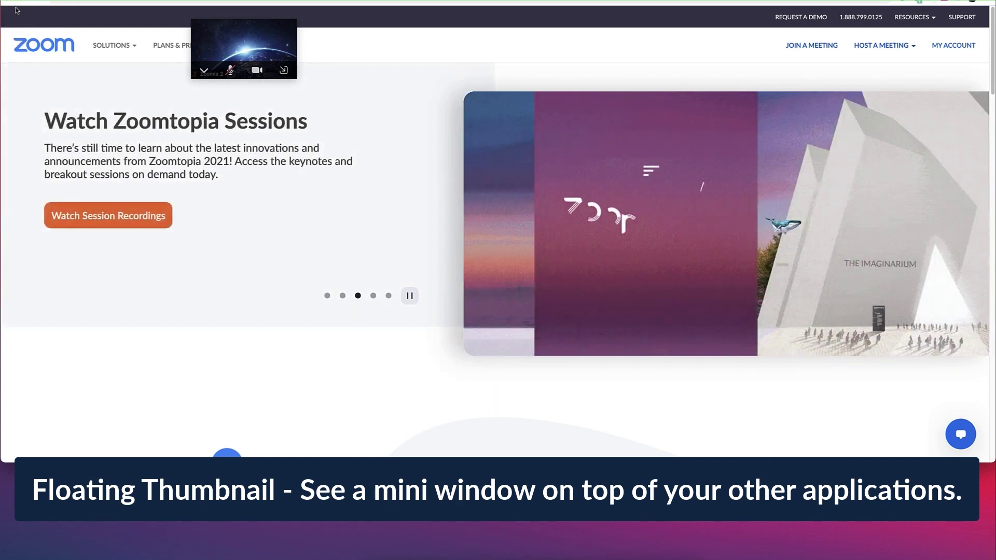
{"action": "left_click_drag", "start_coordinate": [195, 27], "coordinate": [795, 37]}
{"action": "left_click", "coordinate": [655, 133]}
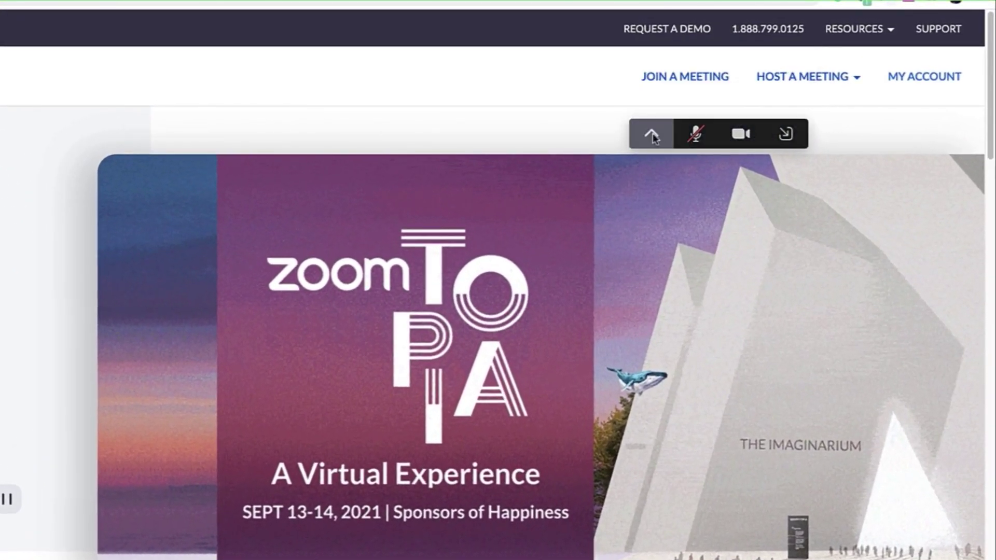
{"action": "left_click", "coordinate": [653, 136]}
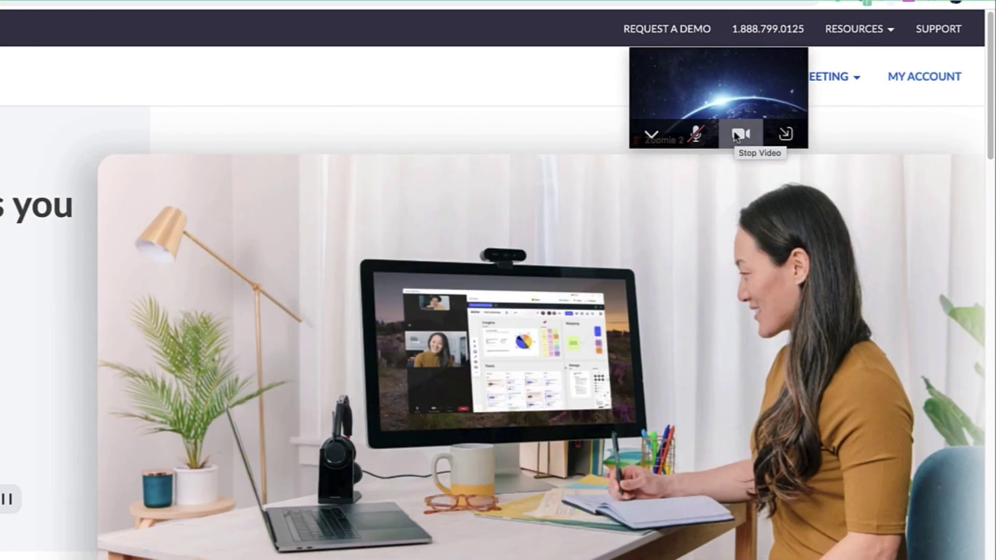
Step: Stop and restart the camera video, then return to the full meeting window
{"action": "left_click", "coordinate": [736, 137]}
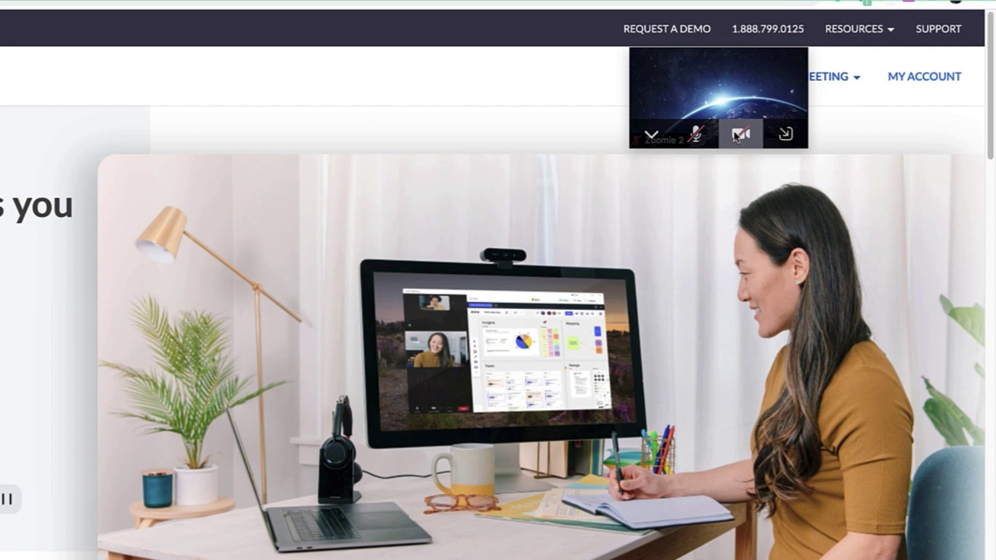
{"action": "left_click", "coordinate": [736, 137]}
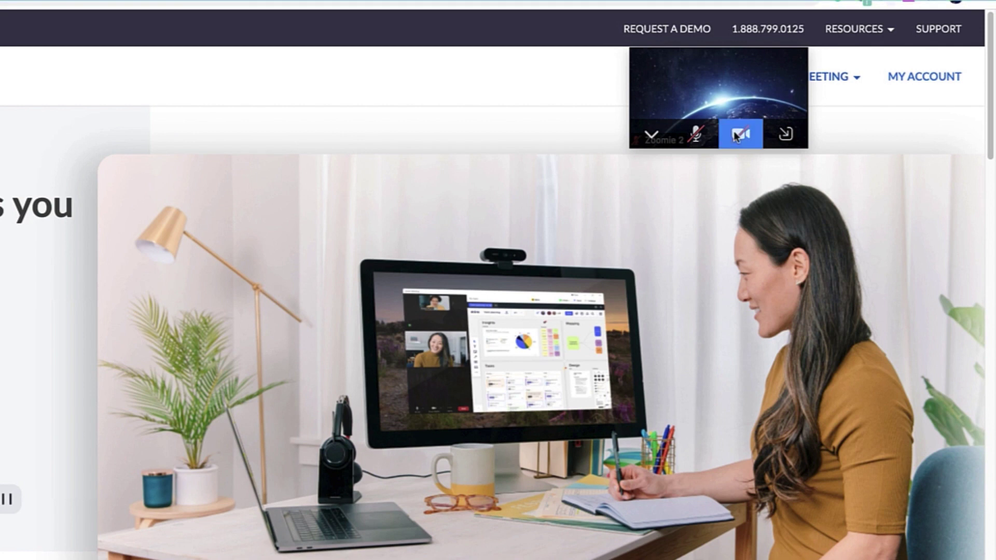
{"action": "left_click", "coordinate": [786, 135]}
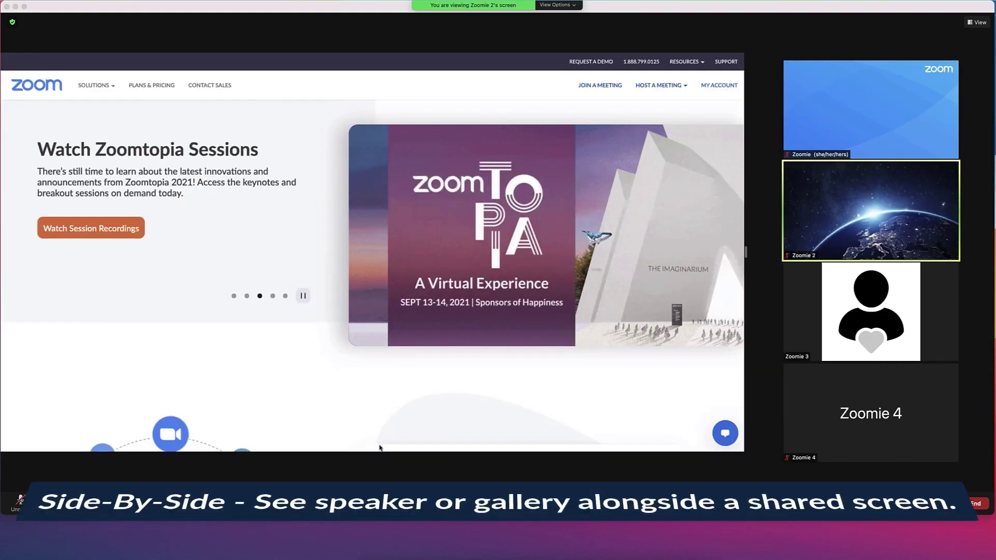
Step: Try Side-by-side Speaker then Gallery, drag the divider left, and open Settings with Cmd+,
{"action": "left_click", "coordinate": [978, 22]}
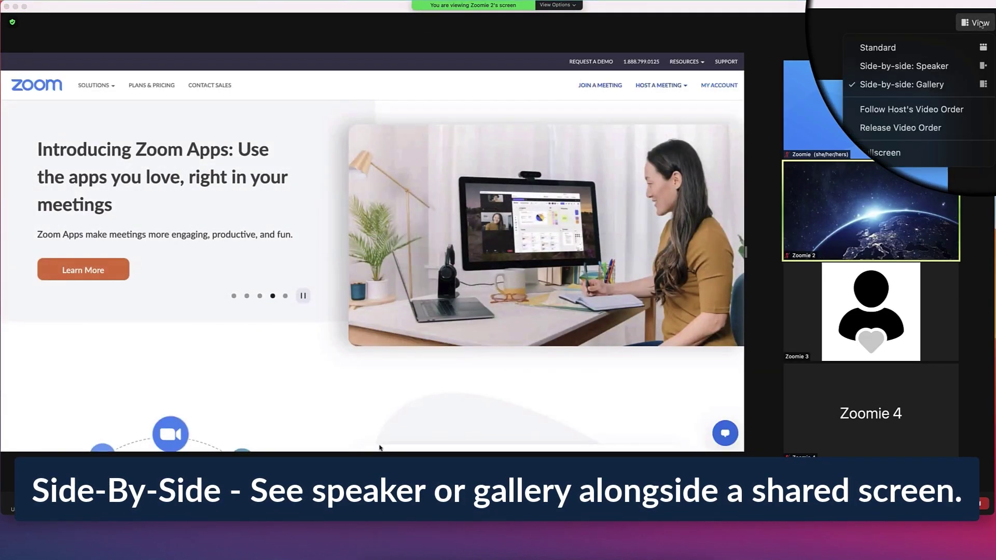
{"action": "left_click", "coordinate": [951, 52]}
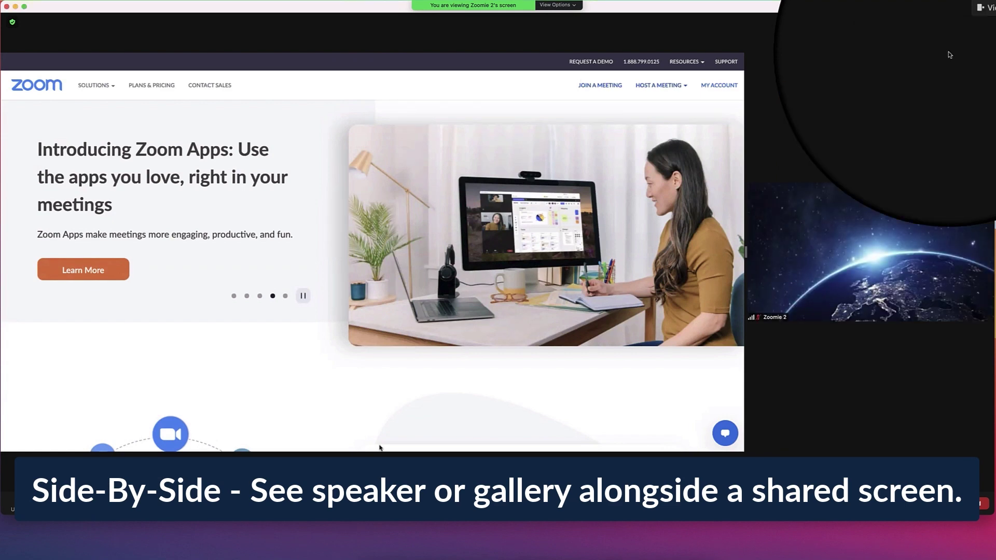
{"action": "left_click", "coordinate": [977, 23]}
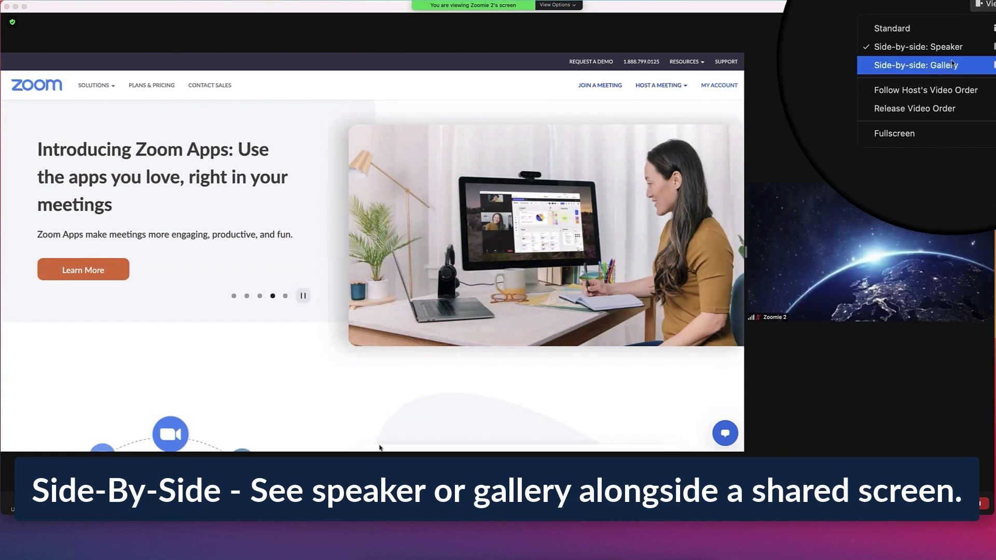
{"action": "left_click", "coordinate": [953, 63]}
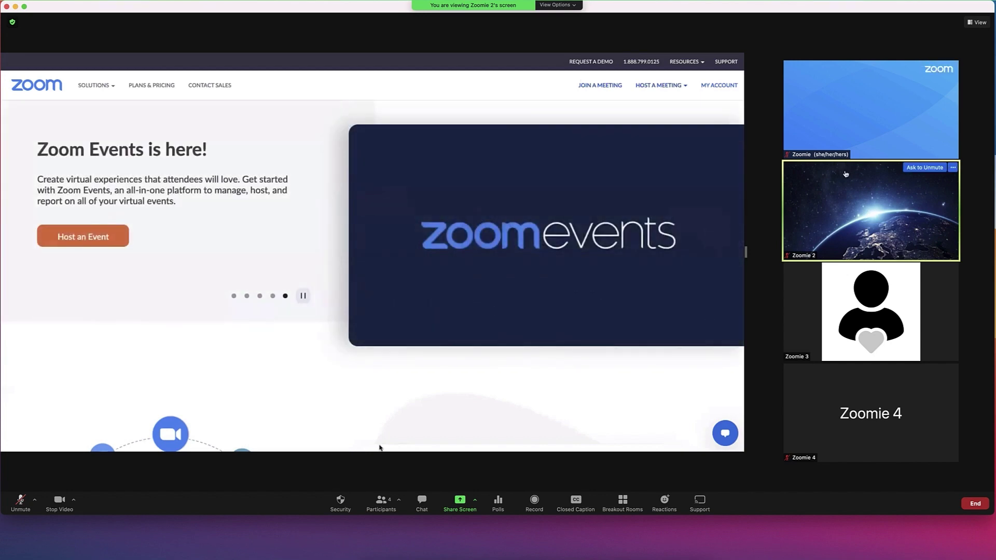
{"action": "mouse_move", "coordinate": [747, 254]}
{"action": "left_mouse_down"}
{"action": "mouse_move", "coordinate": [560, 259]}
{"action": "mouse_move", "coordinate": [683, 250]}
{"action": "left_mouse_up"}
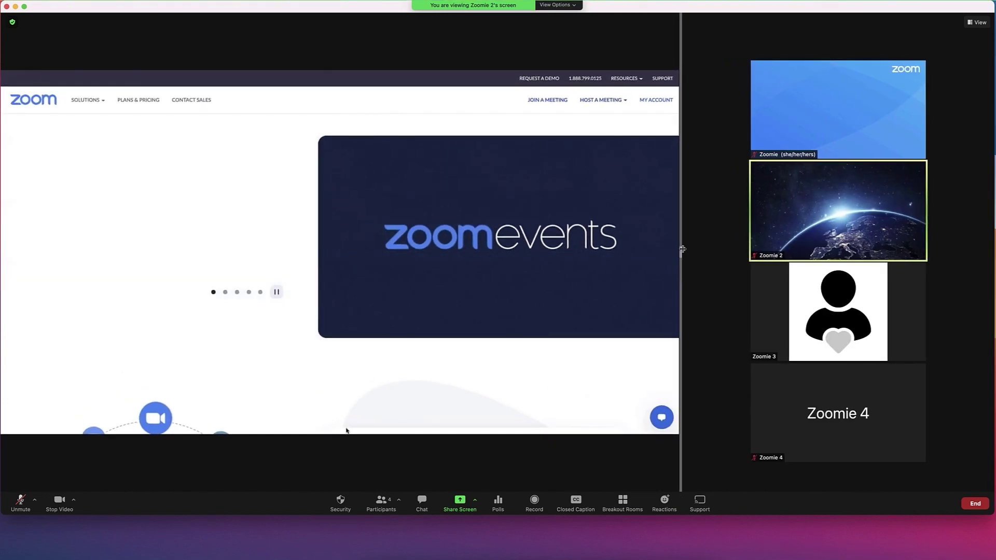
{"action": "key", "text": "super+comma"}
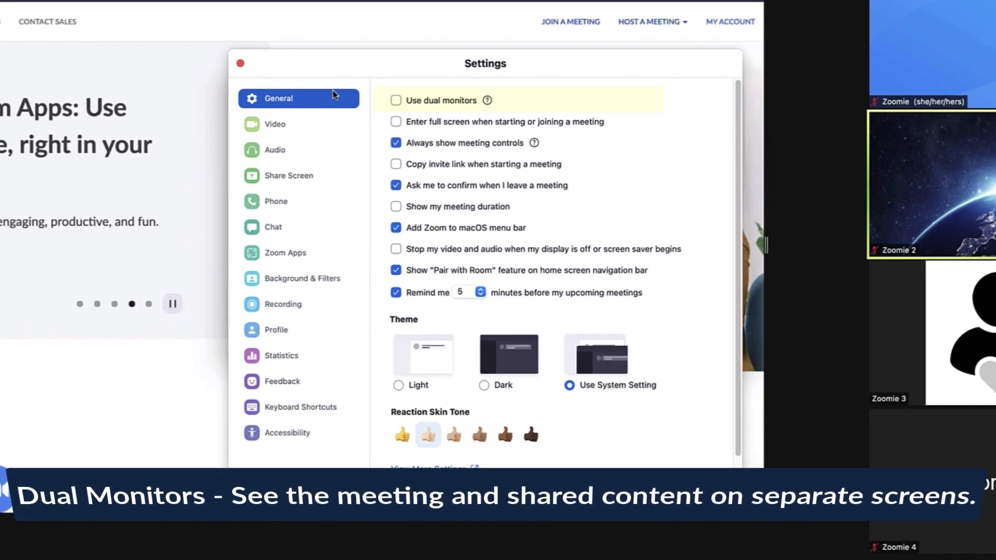
Step: Enable 'Use dual monitors', then move and enlarge the separate shared-screen window
{"action": "left_click", "coordinate": [396, 100]}
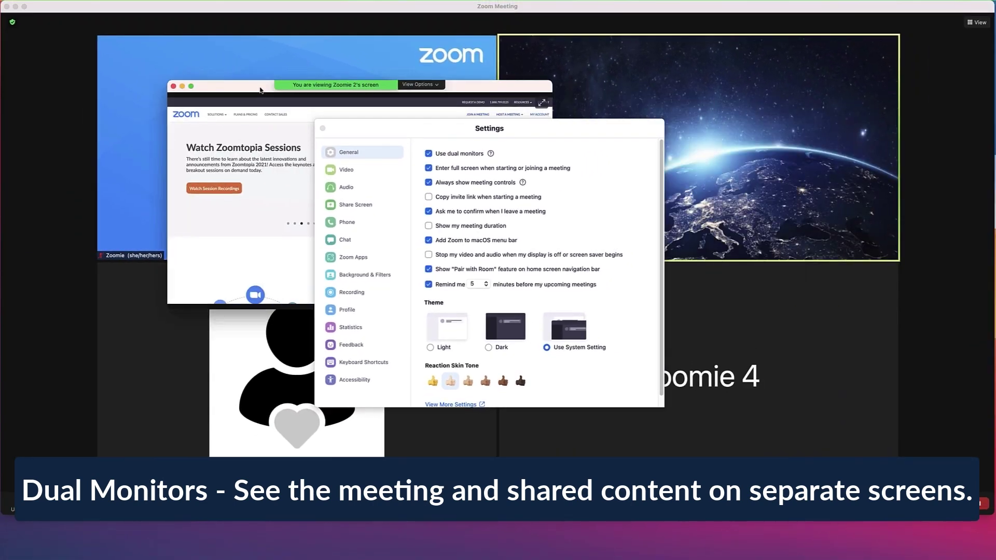
{"action": "mouse_move", "coordinate": [261, 90]}
{"action": "left_mouse_down"}
{"action": "mouse_move", "coordinate": [134, 69]}
{"action": "mouse_move", "coordinate": [118, 28]}
{"action": "left_mouse_up"}
{"action": "left_click", "coordinate": [325, 129]}
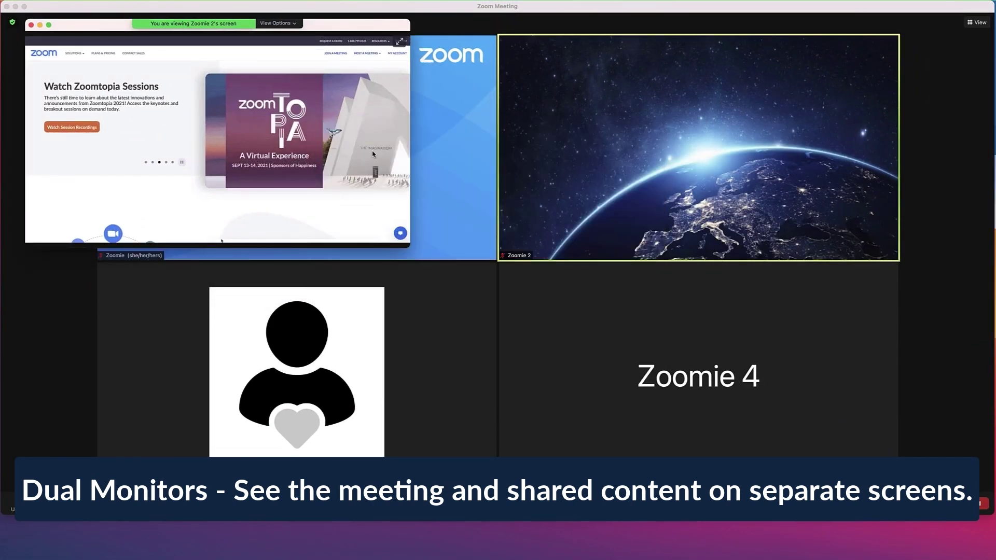
{"action": "mouse_move", "coordinate": [410, 242]}
{"action": "left_mouse_down"}
{"action": "mouse_move", "coordinate": [625, 360]}
{"action": "mouse_move", "coordinate": [651, 407]}
{"action": "left_mouse_up"}
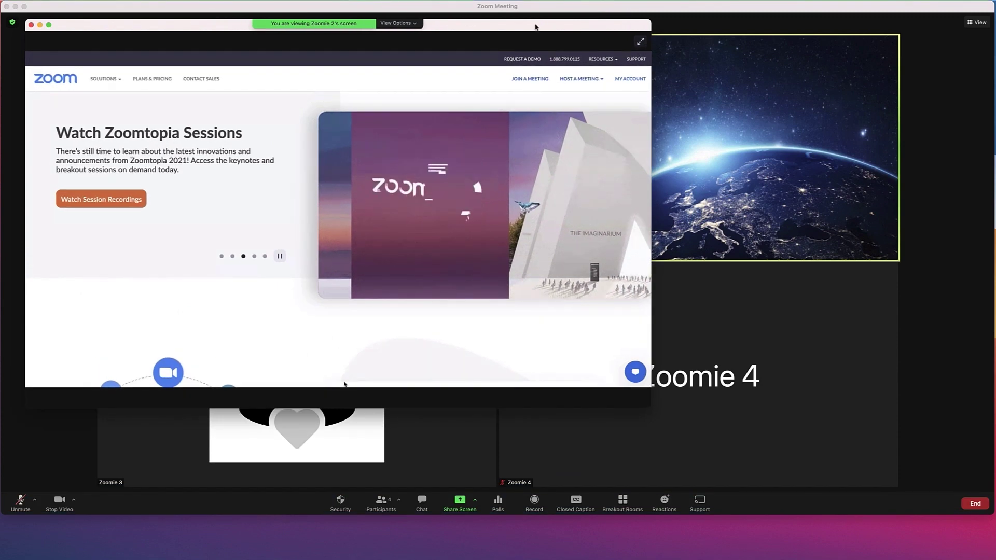
{"action": "left_click_drag", "start_coordinate": [536, 26], "coordinate": [712, 100]}
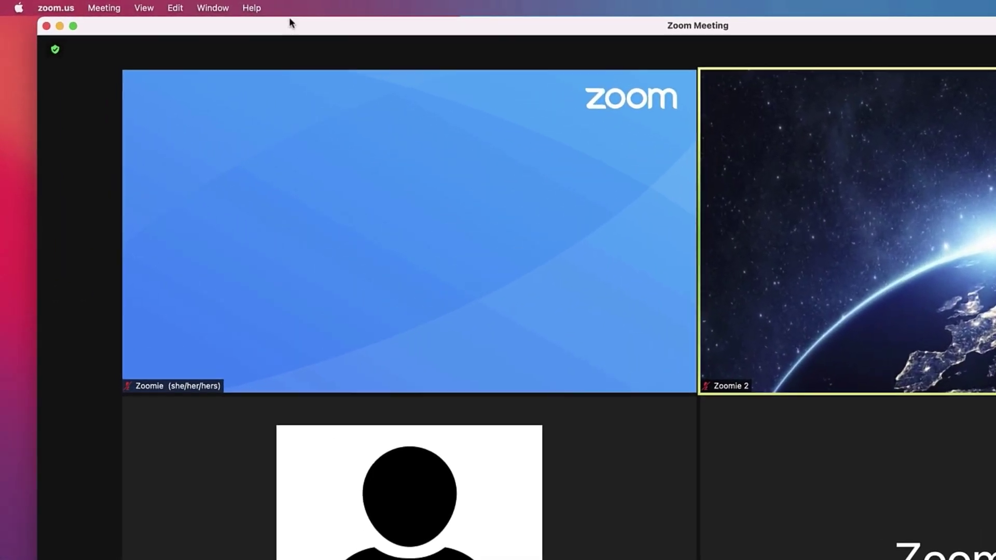
Step: Bring the meeting window to front and move the camera-off tile to the gallery's top row
{"action": "left_click", "coordinate": [212, 8]}
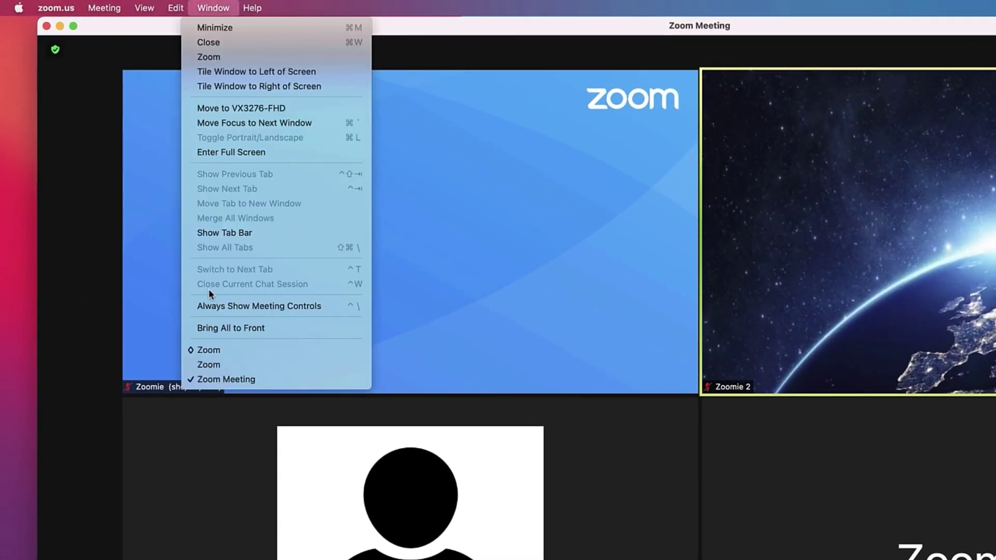
{"action": "left_click", "coordinate": [212, 352]}
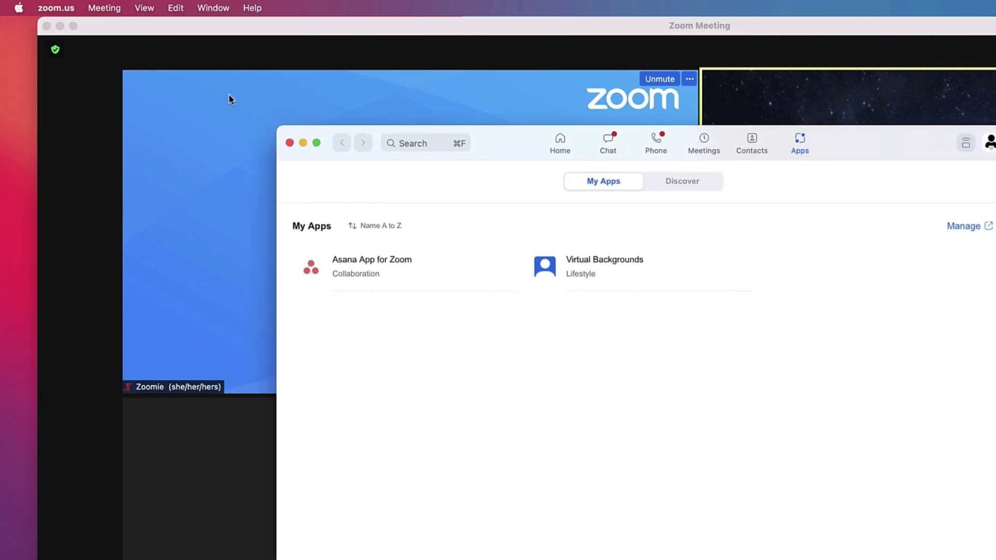
{"action": "left_click", "coordinate": [225, 9]}
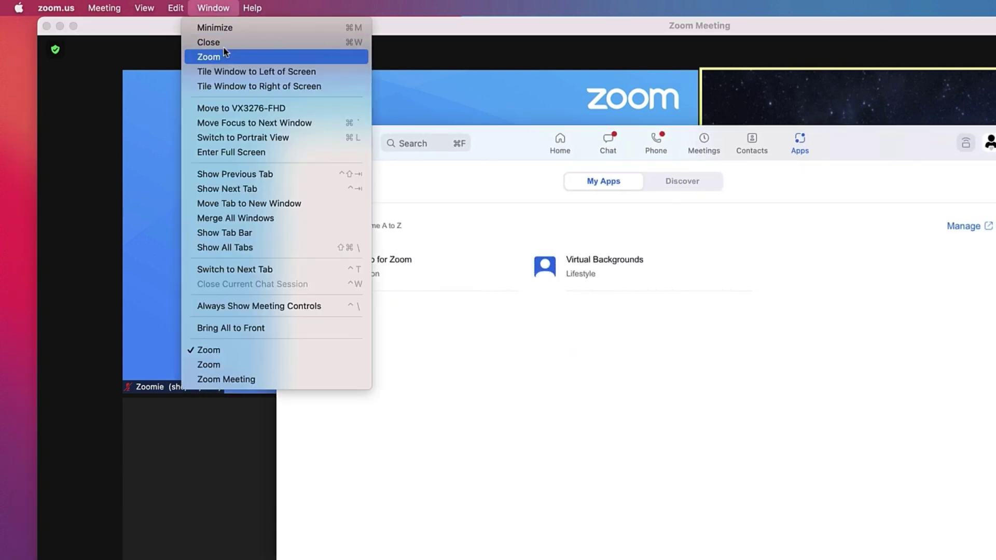
{"action": "left_click", "coordinate": [241, 380]}
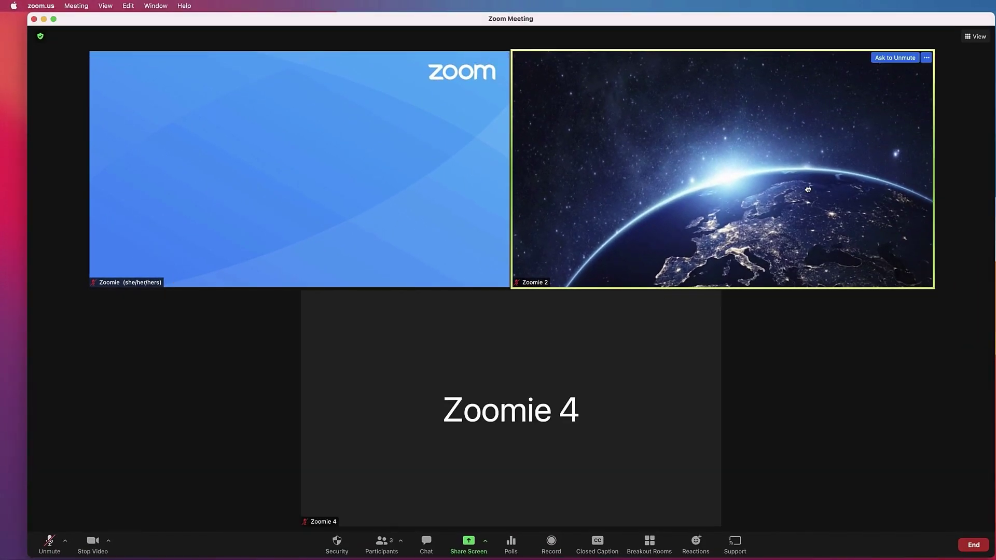
{"action": "left_click_drag", "start_coordinate": [808, 191], "coordinate": [423, 189]}
{"action": "left_click_drag", "start_coordinate": [552, 362], "coordinate": [454, 282]}
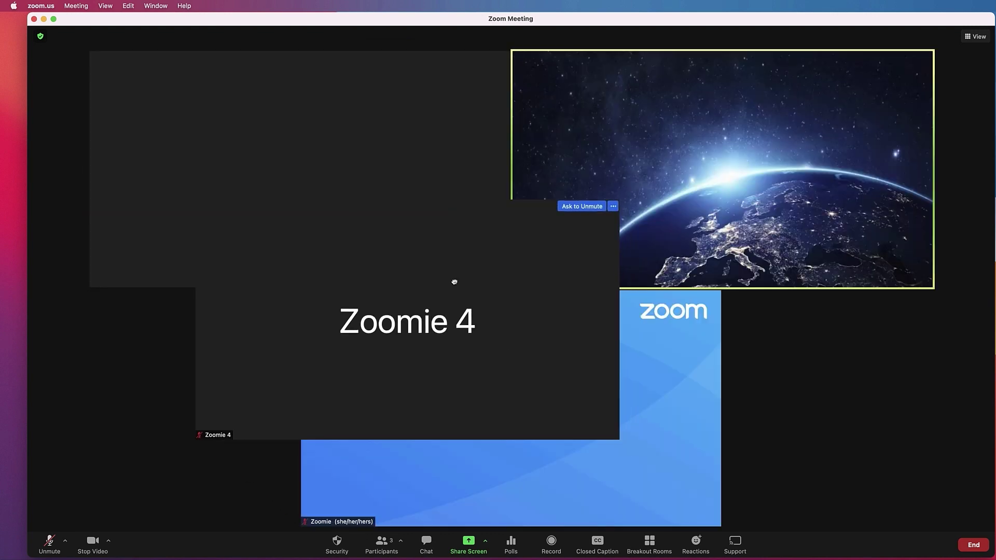